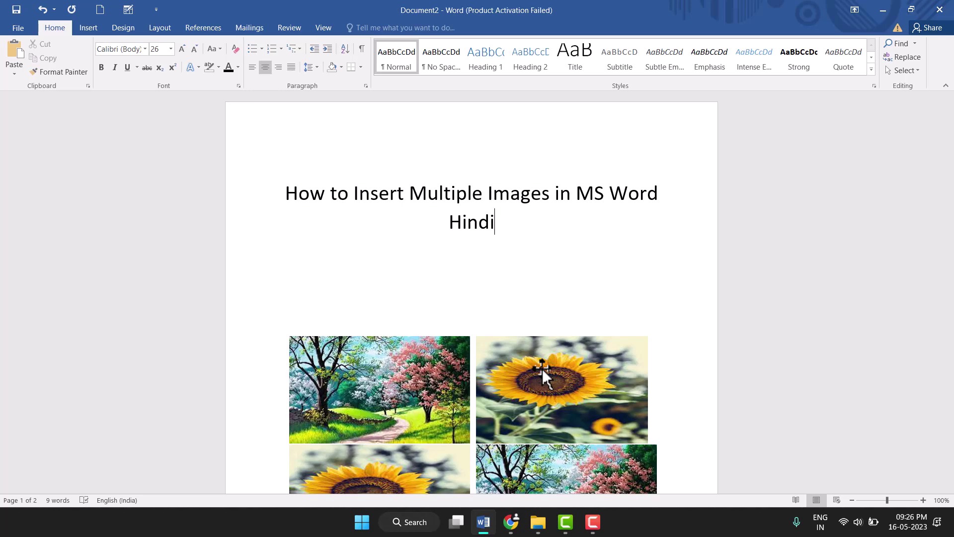
Select the empty first row of the table above the pictures.
{"action": "scroll", "coordinate": [552, 360], "scroll_direction": "down", "scroll_amount": 3}
{"action": "scroll", "coordinate": [552, 360], "scroll_direction": "down", "scroll_amount": 5}
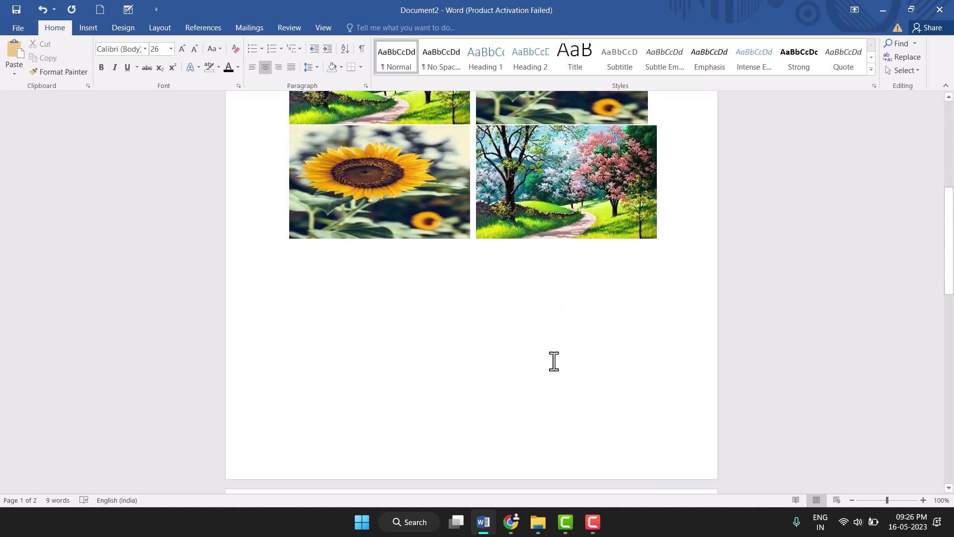
{"action": "scroll", "coordinate": [551, 362], "scroll_direction": "up", "scroll_amount": 1}
{"action": "scroll", "coordinate": [533, 347], "scroll_direction": "up", "scroll_amount": 4}
{"action": "scroll", "coordinate": [532, 349], "scroll_direction": "up", "scroll_amount": 3}
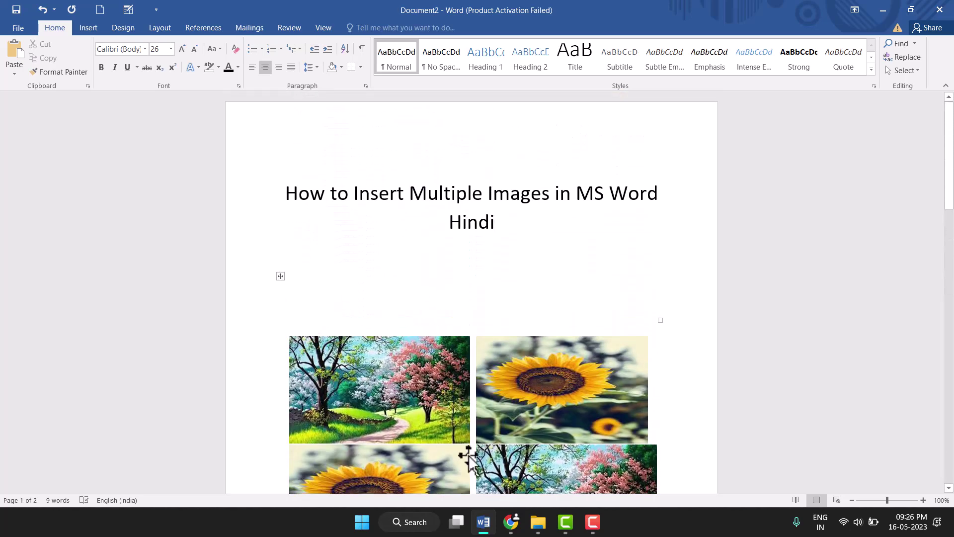
{"action": "left_click", "coordinate": [311, 311]}
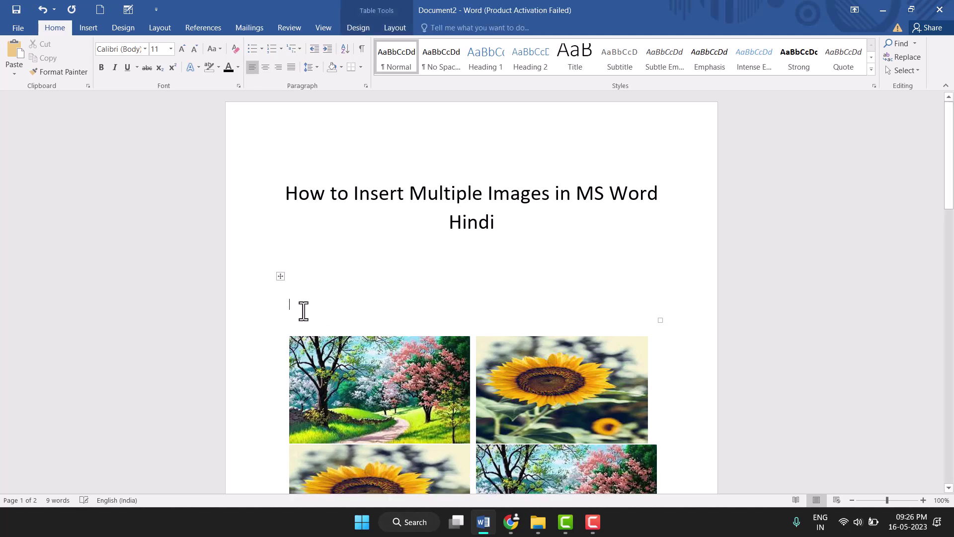
{"action": "left_click", "coordinate": [294, 273]}
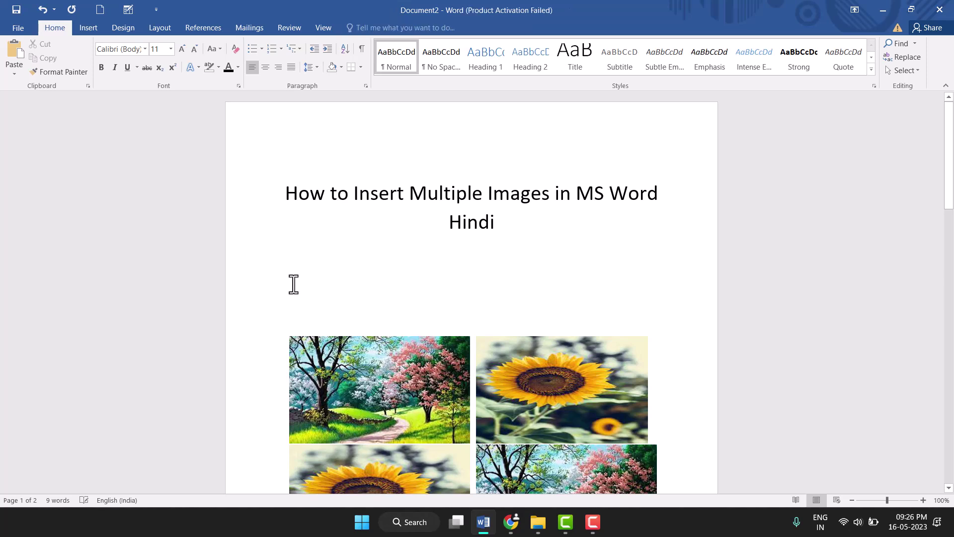
{"action": "left_click", "coordinate": [298, 330]}
{"action": "left_click", "coordinate": [293, 297]}
{"action": "left_click", "coordinate": [291, 289]}
{"action": "left_click", "coordinate": [283, 281]}
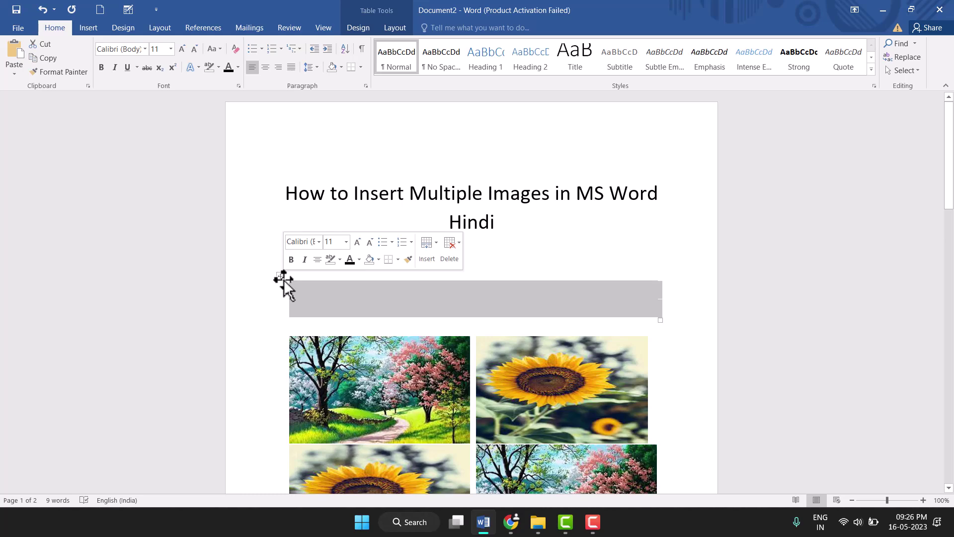
Delete the empty row and the blank line beneath the heading.
{"action": "key", "text": "BackSpace"}
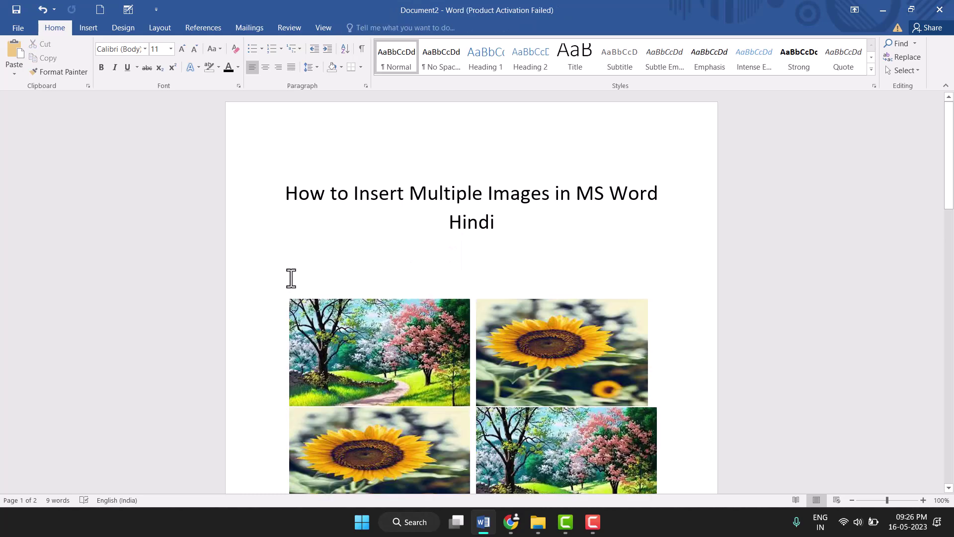
{"action": "key", "text": "BackSpace"}
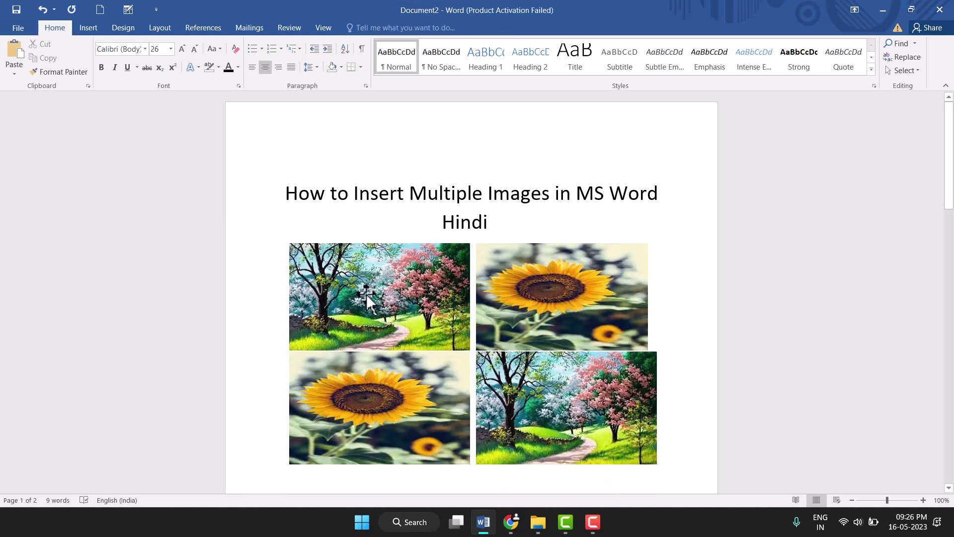
{"action": "scroll", "coordinate": [416, 376], "scroll_direction": "down", "scroll_amount": 1}
{"action": "scroll", "coordinate": [416, 376], "scroll_direction": "down", "scroll_amount": 2}
Insert a 2×2 table below the four-picture grid.
{"action": "left_click", "coordinate": [383, 357]}
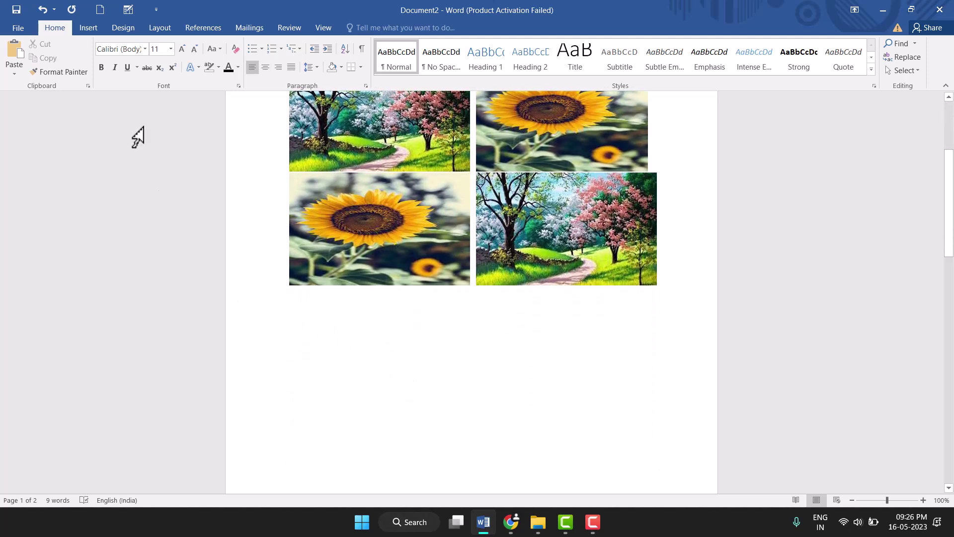
{"action": "left_click", "coordinate": [91, 25]}
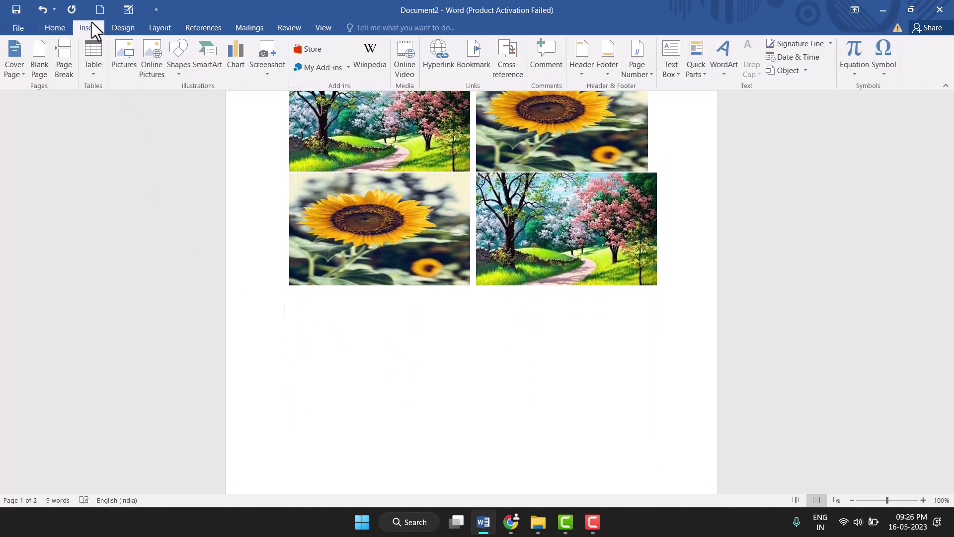
{"action": "left_click", "coordinate": [95, 73]}
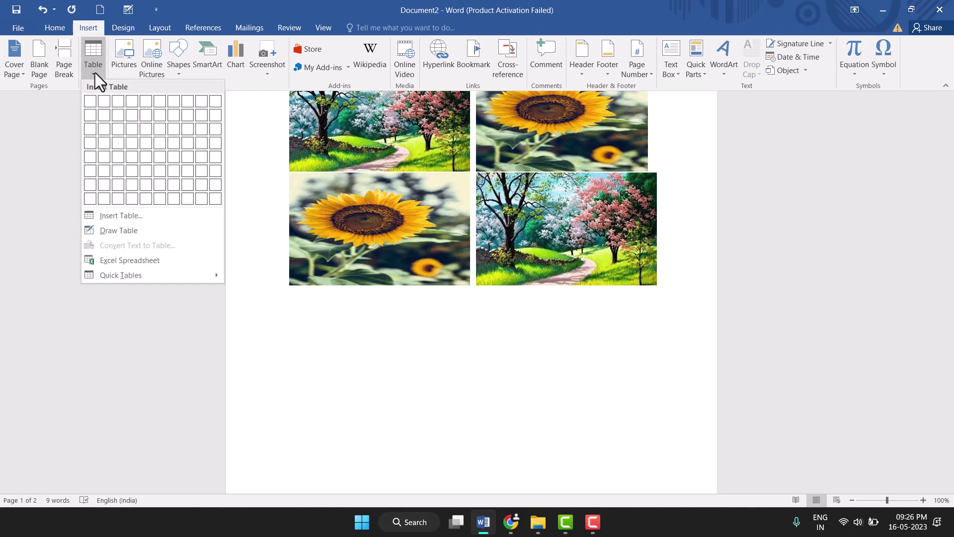
{"action": "left_click", "coordinate": [106, 111]}
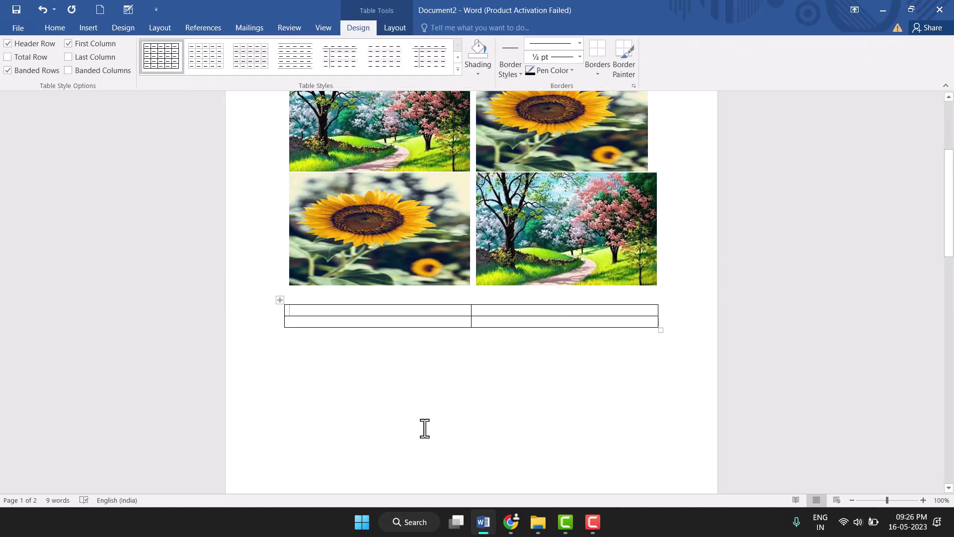
{"action": "left_click", "coordinate": [425, 401]}
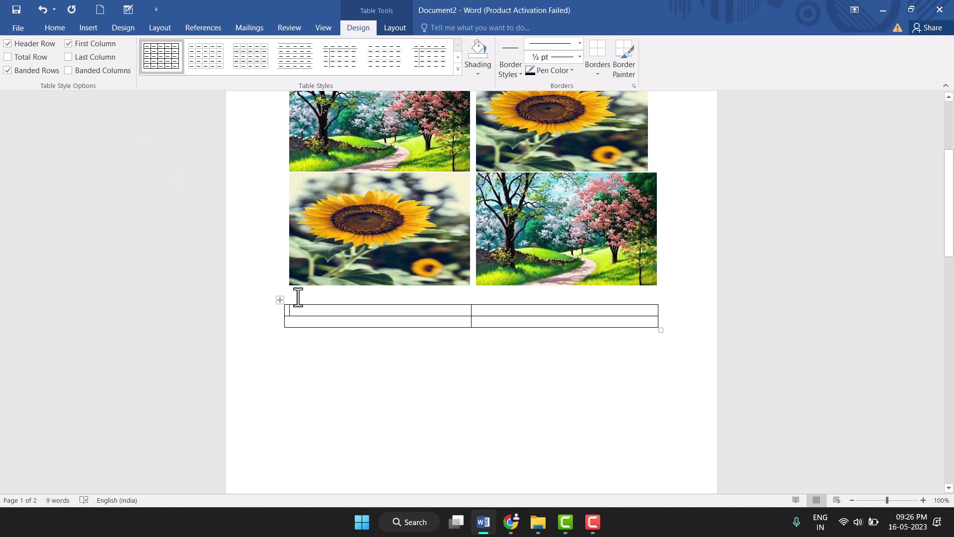
{"action": "left_click", "coordinate": [93, 32]}
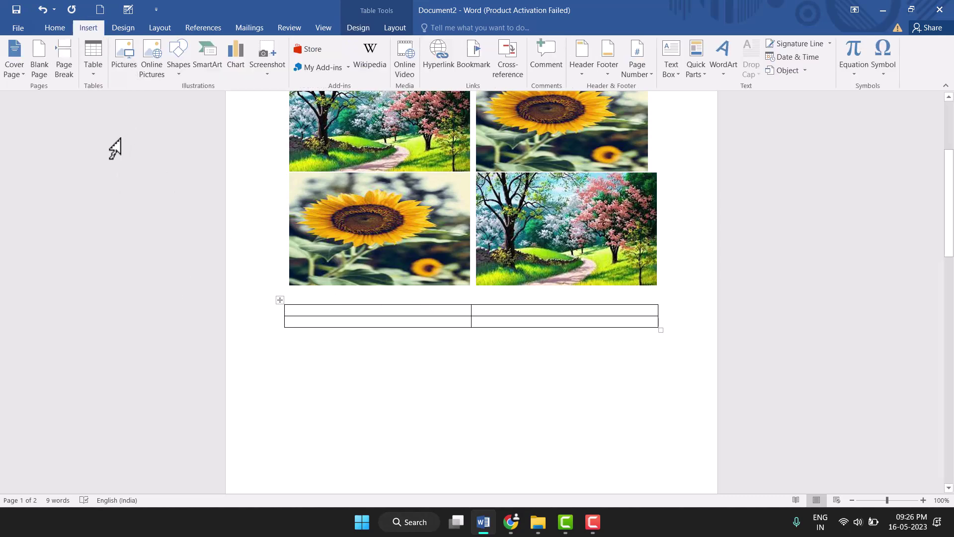
Insert 'download (1)' into the left top cell and 'download' into the right.
{"action": "left_click", "coordinate": [119, 71]}
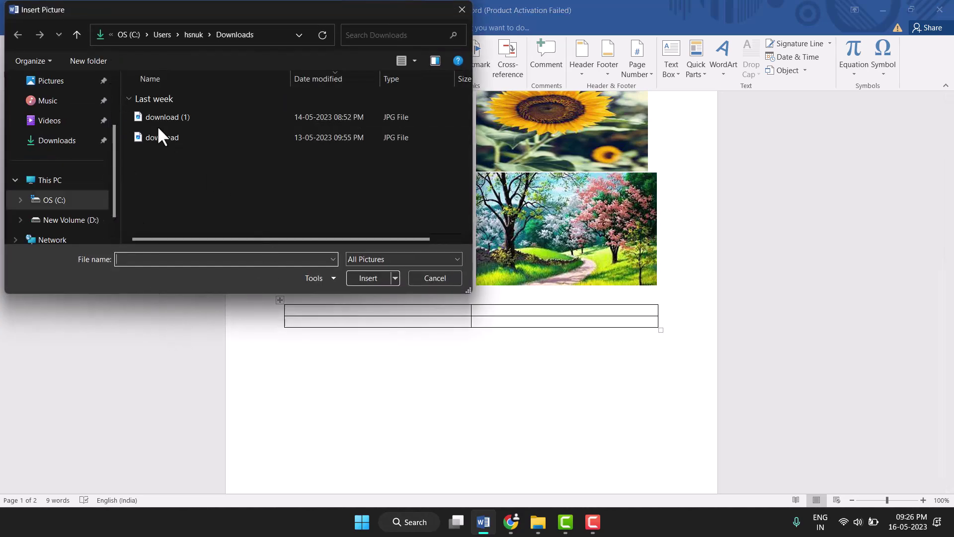
{"action": "left_click", "coordinate": [189, 118]}
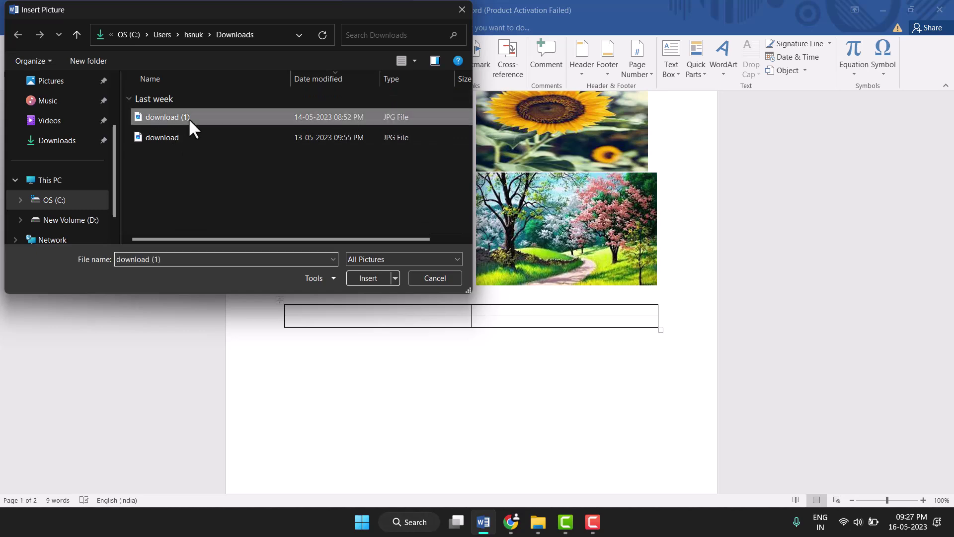
{"action": "left_click", "coordinate": [374, 278]}
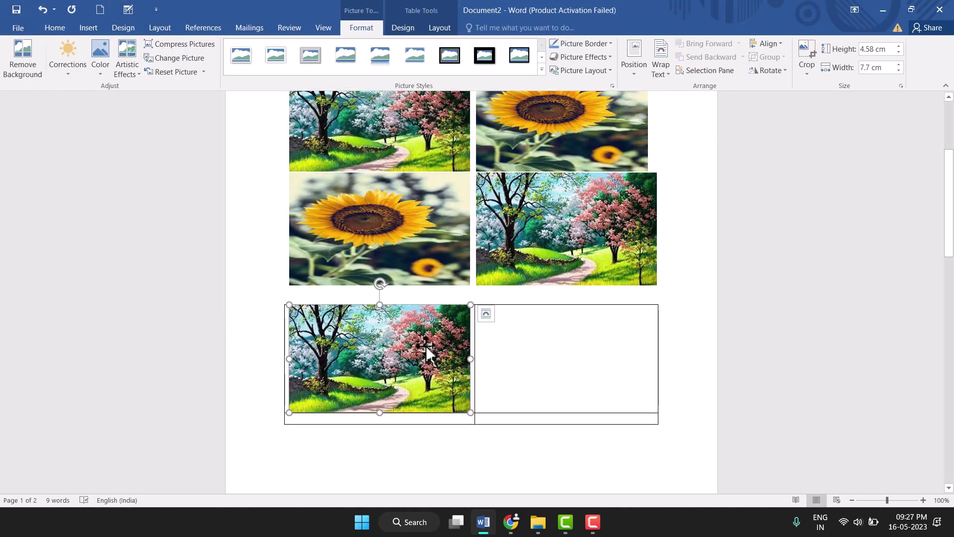
{"action": "left_click", "coordinate": [487, 315]}
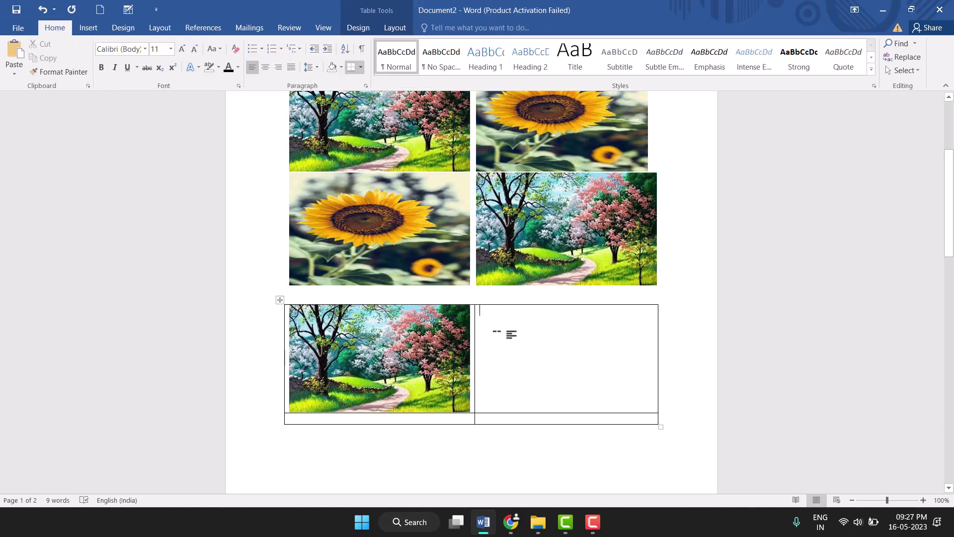
{"action": "left_click", "coordinate": [85, 29]}
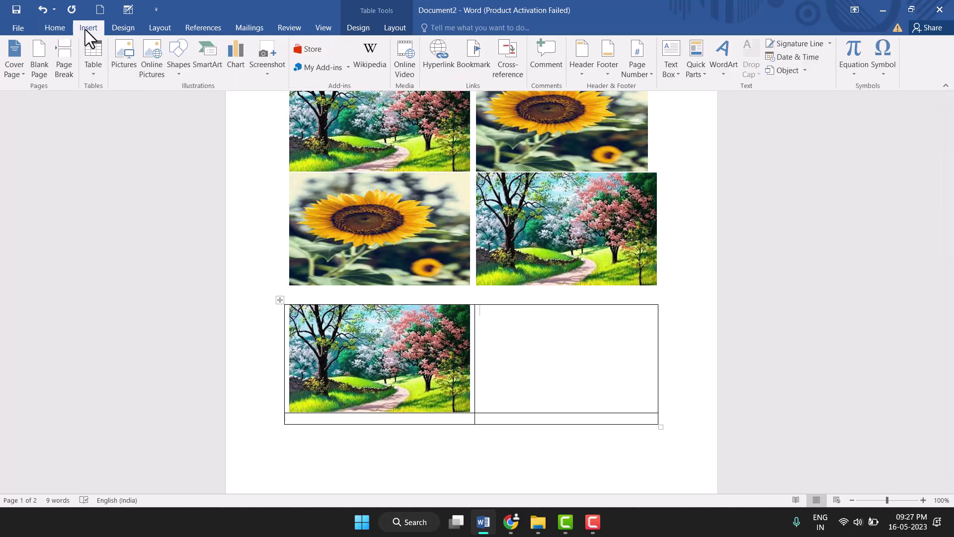
{"action": "left_click", "coordinate": [124, 70]}
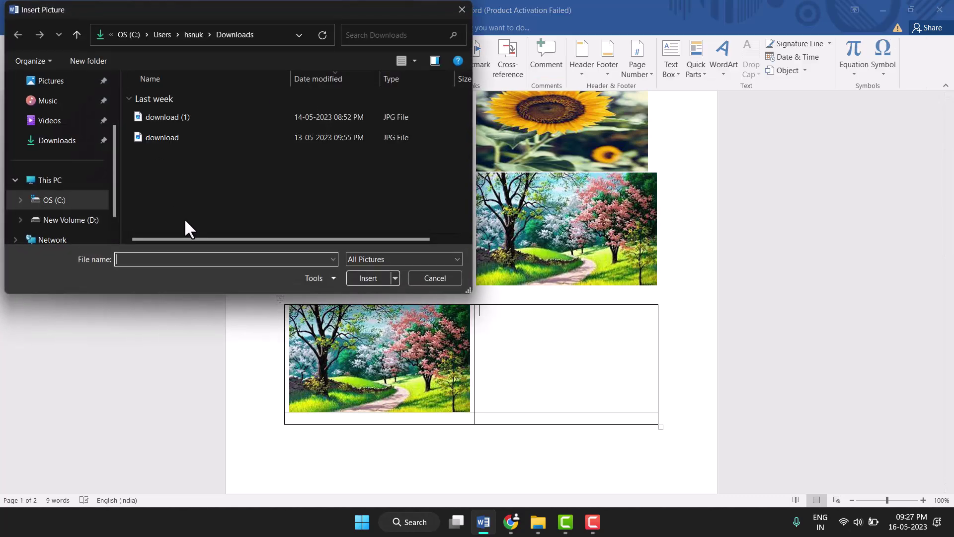
{"action": "left_click", "coordinate": [179, 136]}
{"action": "left_click", "coordinate": [367, 277]}
Resize the sunflower picture to 4.58 × 7.77 cm to fill its cell.
{"action": "scroll", "coordinate": [546, 342], "scroll_direction": "down", "scroll_amount": 2}
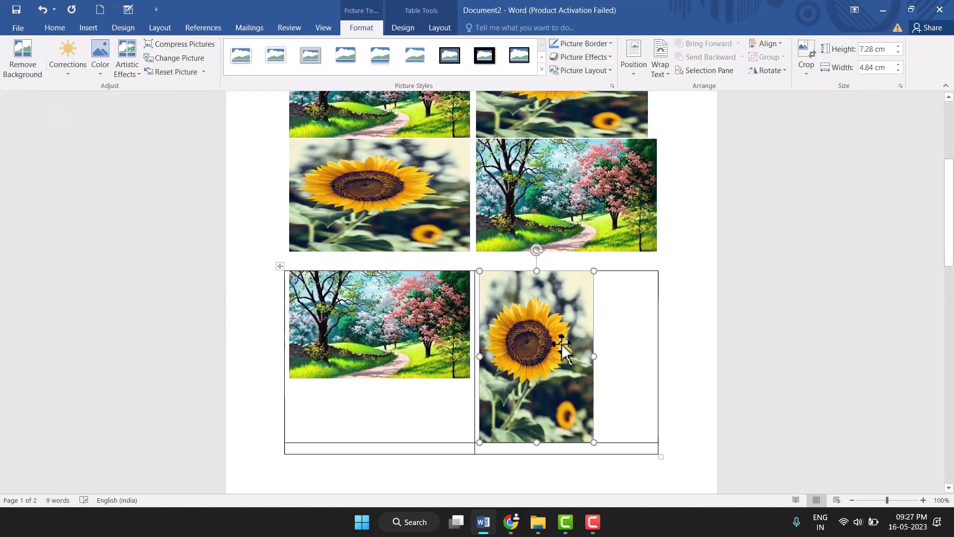
{"action": "left_click_drag", "start_coordinate": [537, 417], "coordinate": [540, 354]}
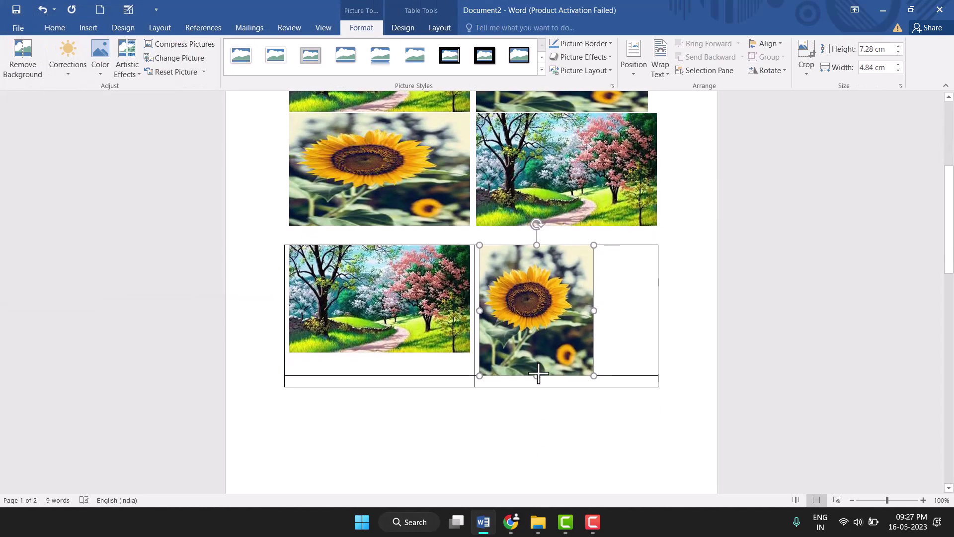
{"action": "left_click_drag", "start_coordinate": [594, 298], "coordinate": [660, 296]}
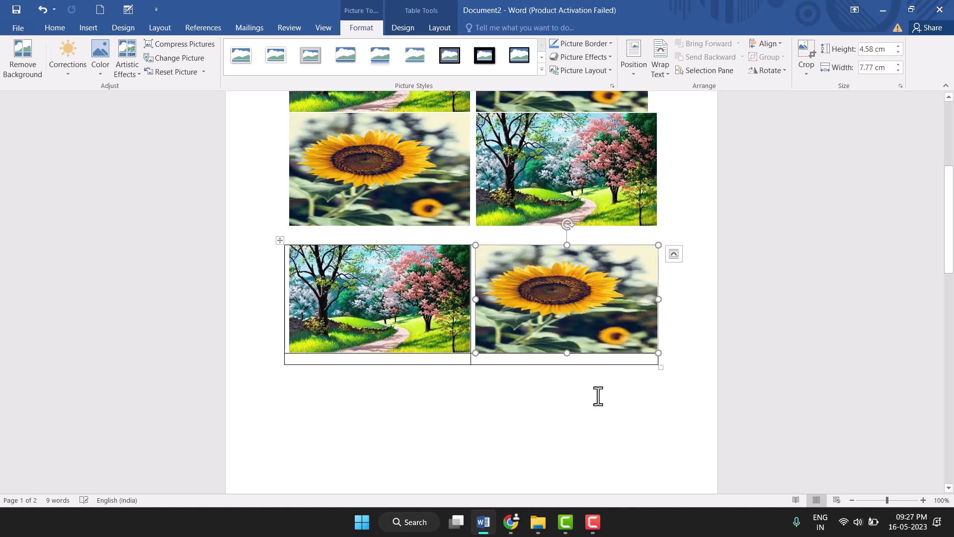
{"action": "scroll", "coordinate": [598, 396], "scroll_direction": "down", "scroll_amount": 2}
{"action": "left_click", "coordinate": [321, 302]}
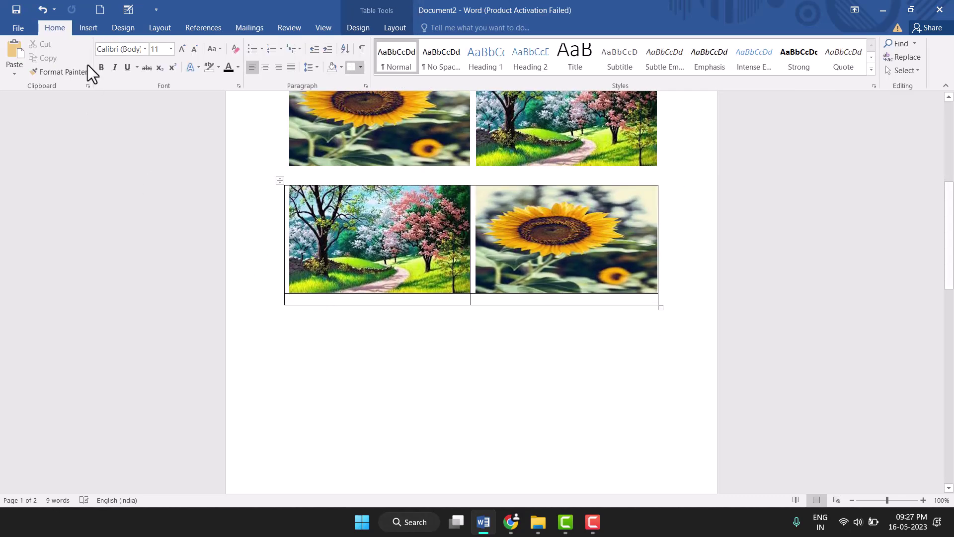
Choose the 'download' file from Downloads for the bottom-left cell.
{"action": "left_click", "coordinate": [84, 27]}
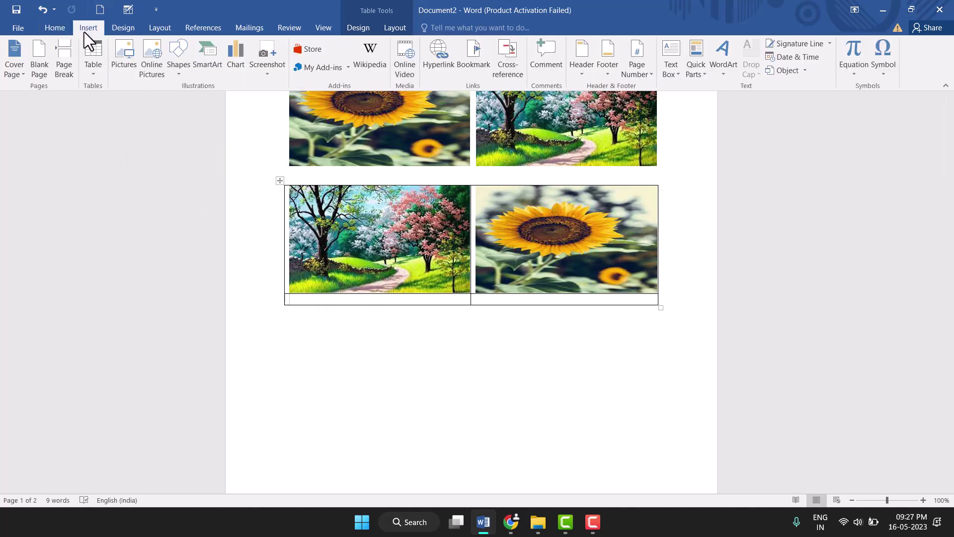
{"action": "left_click", "coordinate": [115, 76]}
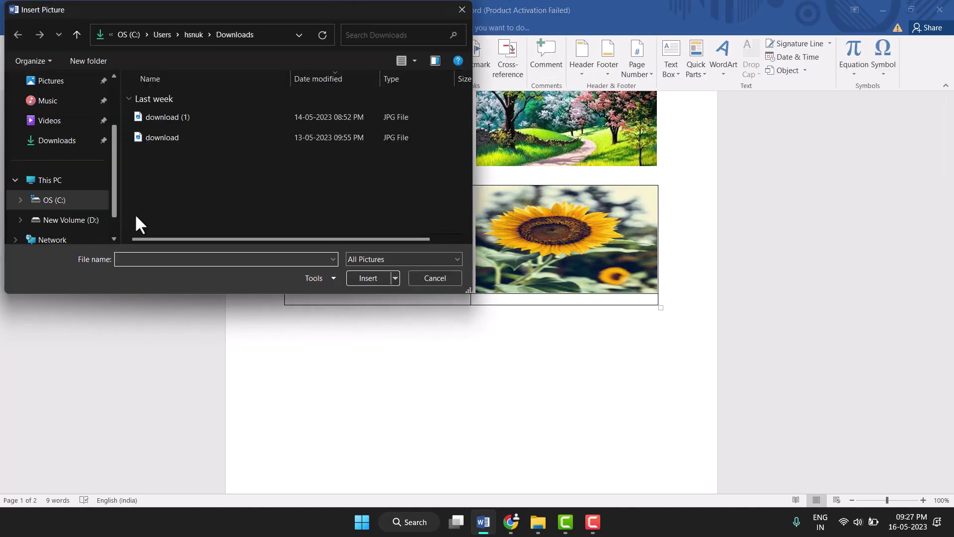
{"action": "left_click_drag", "start_coordinate": [135, 213], "coordinate": [181, 105]}
{"action": "left_click", "coordinate": [174, 143]}
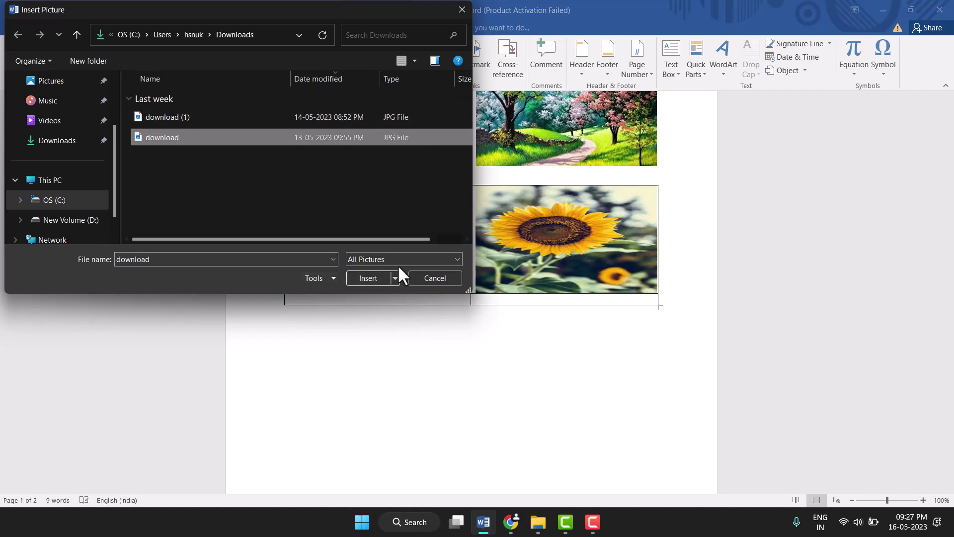
Insert the 'download' sunflower picture into the bottom-left cell.
{"action": "left_click", "coordinate": [372, 278]}
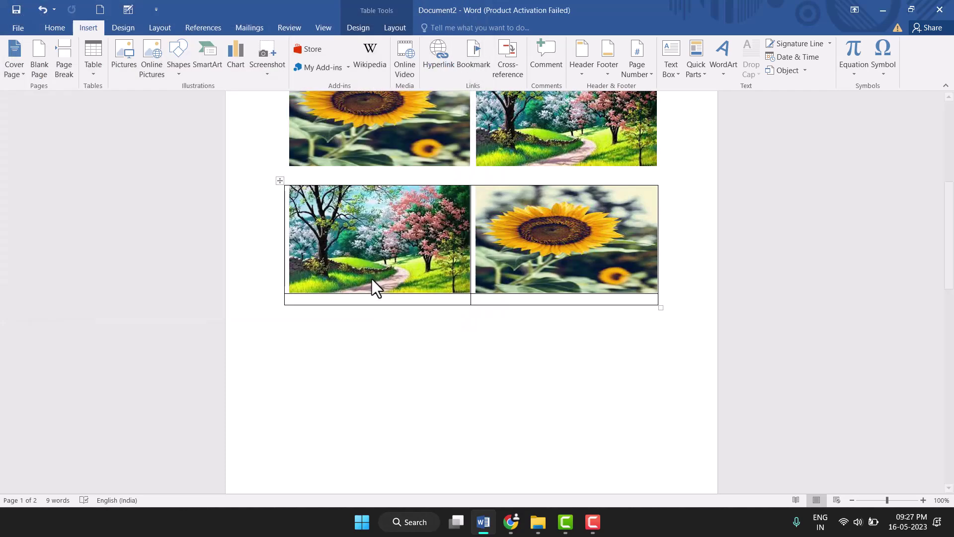
{"action": "scroll", "coordinate": [464, 264], "scroll_direction": "up", "scroll_amount": 3}
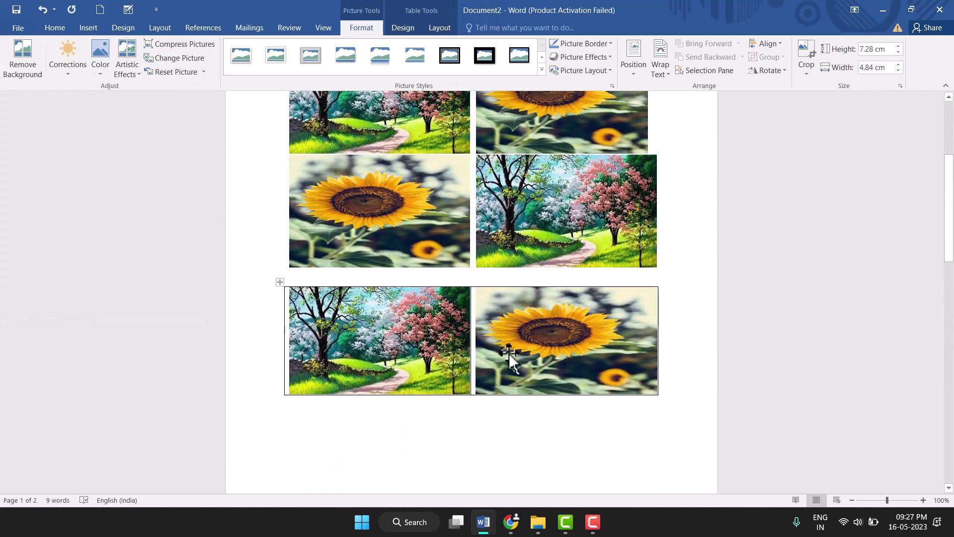
{"action": "scroll", "coordinate": [508, 350], "scroll_direction": "up", "scroll_amount": 5}
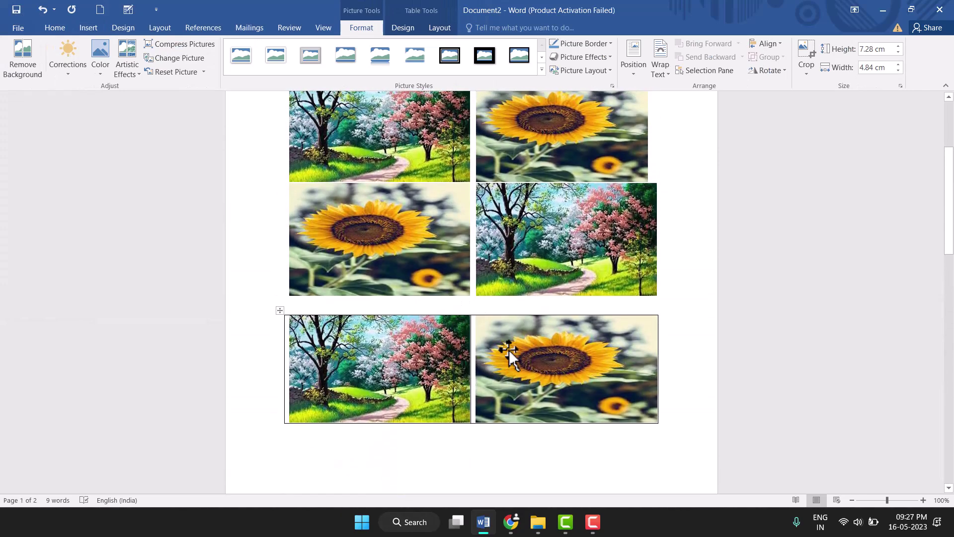
Move the tree picture right and delete the extra top-row pictures.
{"action": "left_click", "coordinate": [356, 245]}
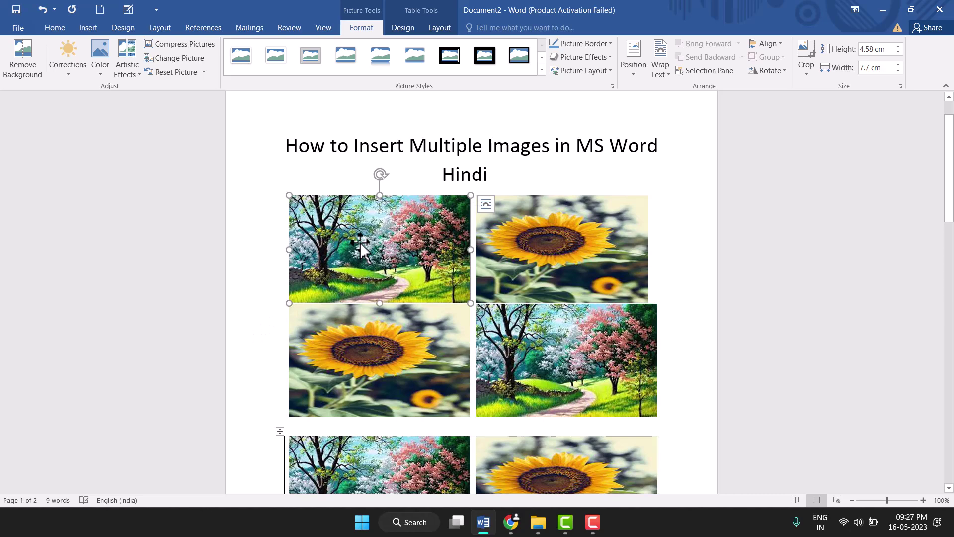
{"action": "left_click_drag", "start_coordinate": [355, 245], "coordinate": [547, 249]}
{"action": "left_click", "coordinate": [407, 271]}
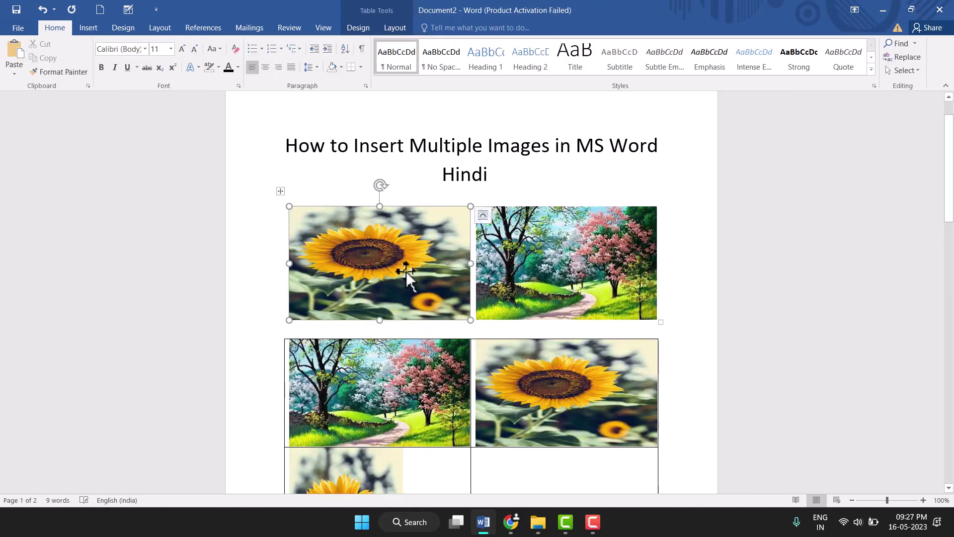
{"action": "key", "text": "Delete"}
{"action": "left_click", "coordinate": [509, 260]}
{"action": "key", "text": "Delete"}
{"action": "scroll", "coordinate": [505, 337], "scroll_direction": "down", "scroll_amount": 3}
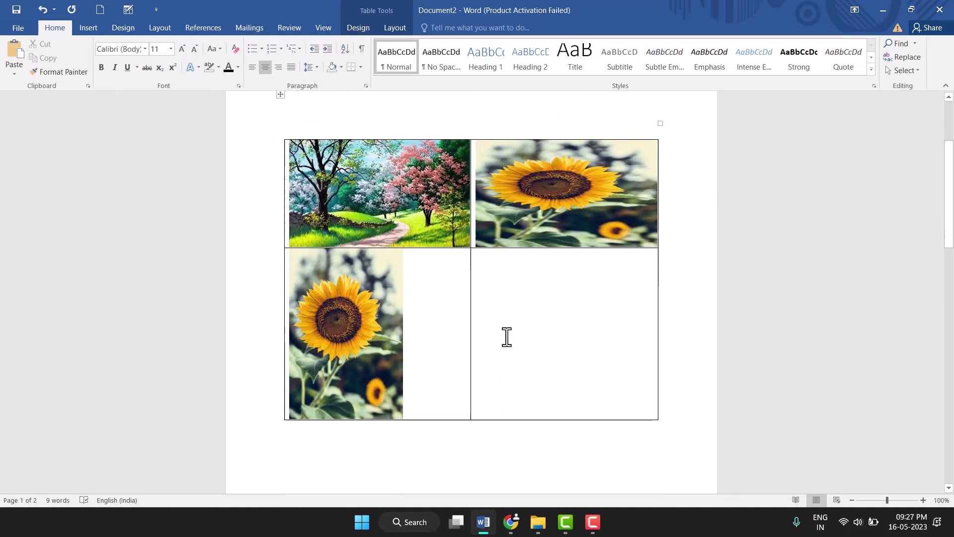
{"action": "scroll", "coordinate": [498, 330], "scroll_direction": "down", "scroll_amount": 3}
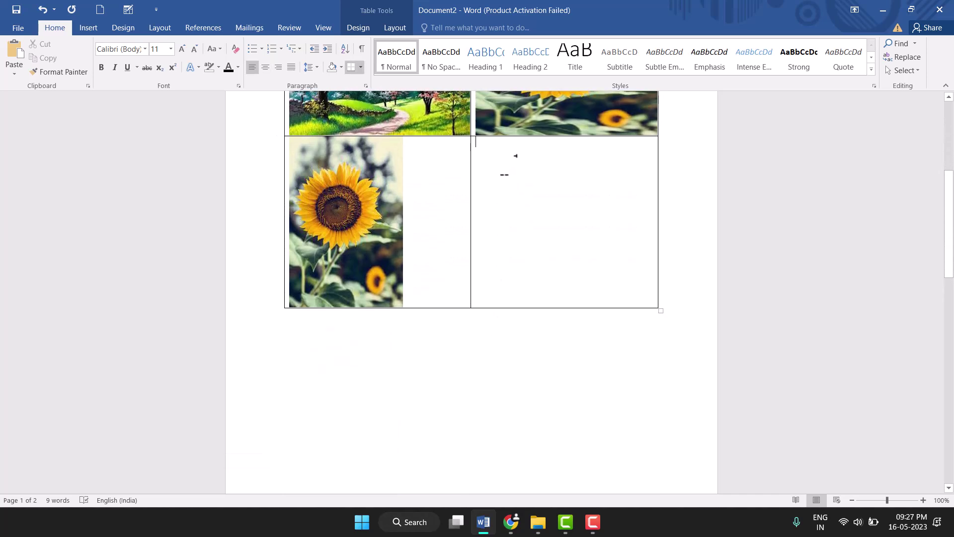
Insert the 'download (1)' tree picture into the empty bottom-right cell.
{"action": "left_click", "coordinate": [87, 28]}
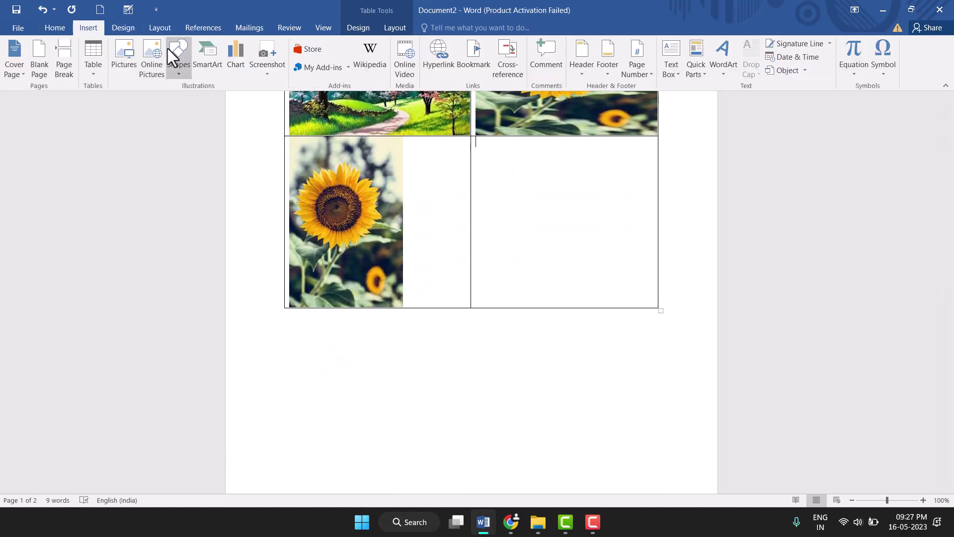
{"action": "left_click", "coordinate": [121, 55]}
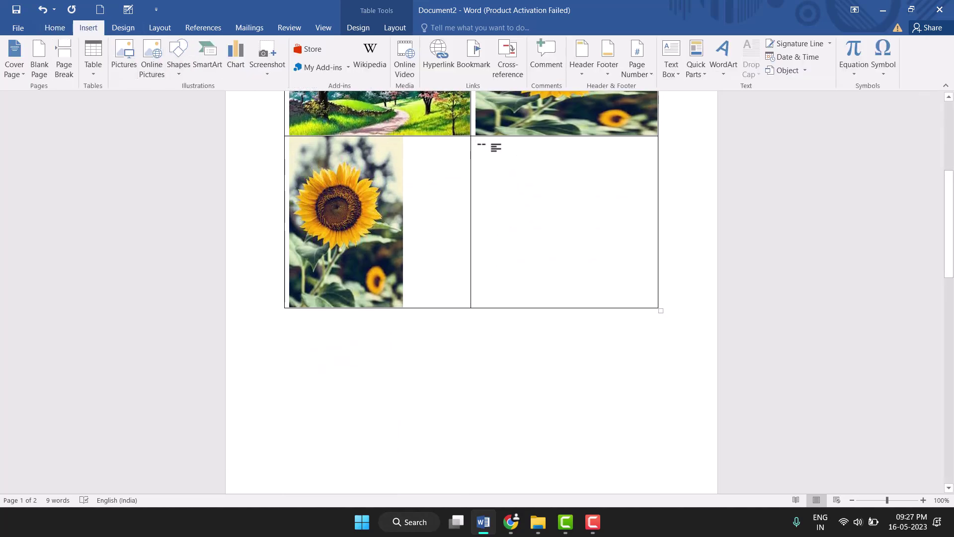
{"action": "left_click", "coordinate": [122, 67]}
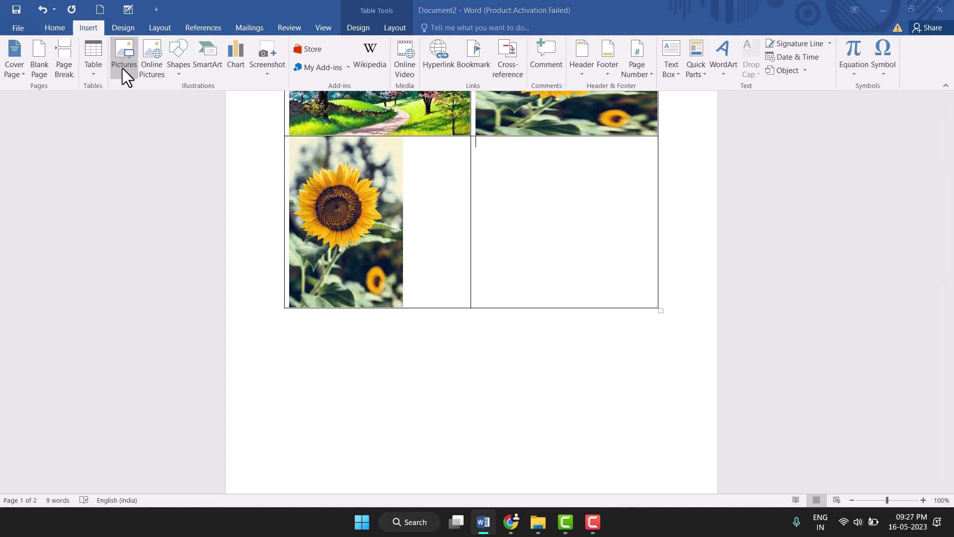
{"action": "left_click", "coordinate": [198, 119]}
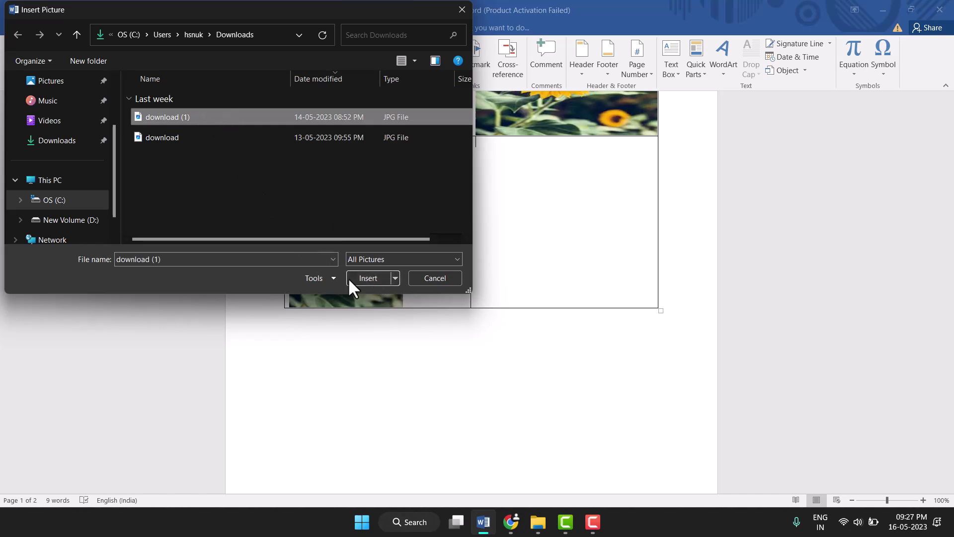
{"action": "left_click", "coordinate": [373, 280]}
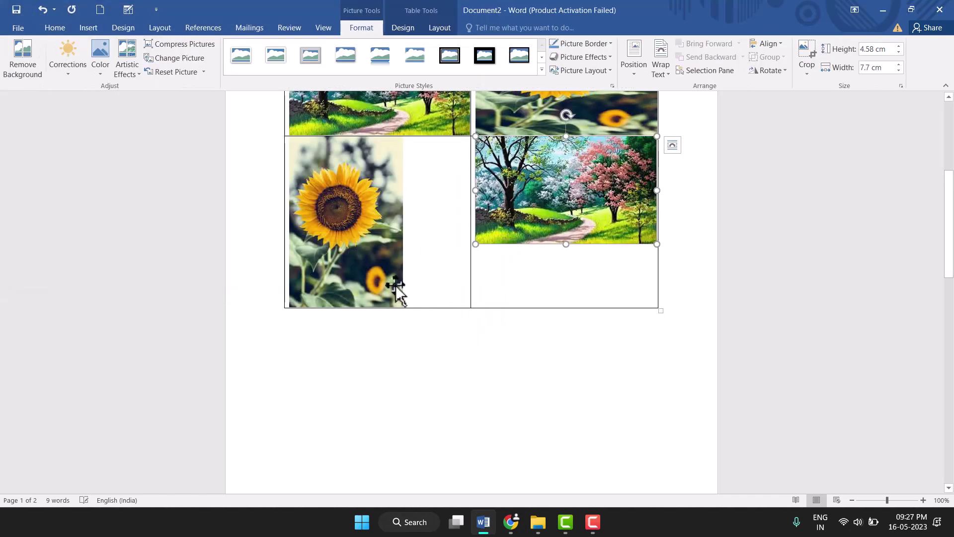
Resize the bottom-left sunflower picture to 4.58 × 7.7 cm.
{"action": "left_click", "coordinate": [345, 298]}
{"action": "mouse_move", "coordinate": [346, 307]}
{"action": "left_mouse_down"}
{"action": "mouse_move", "coordinate": [356, 227]}
{"action": "mouse_move", "coordinate": [364, 249]}
{"action": "left_mouse_up"}
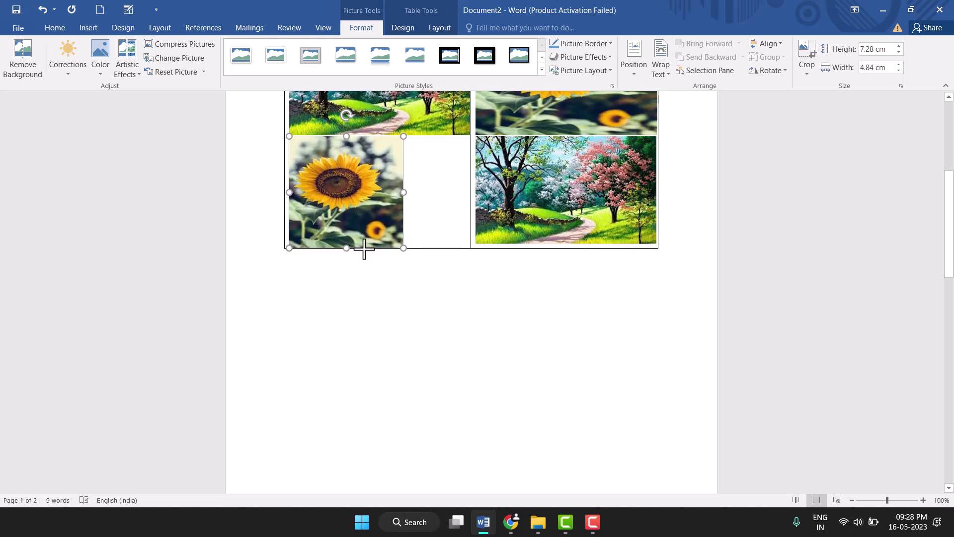
{"action": "mouse_move", "coordinate": [404, 191]}
{"action": "left_mouse_down"}
{"action": "mouse_move", "coordinate": [458, 198]}
{"action": "mouse_move", "coordinate": [471, 231]}
{"action": "left_mouse_up"}
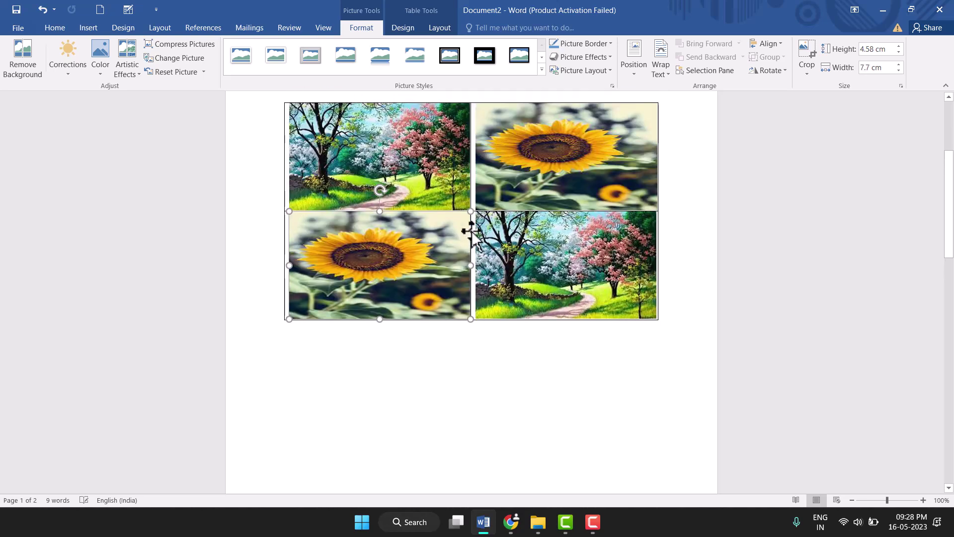
{"action": "scroll", "coordinate": [470, 231], "scroll_direction": "up", "scroll_amount": 3}
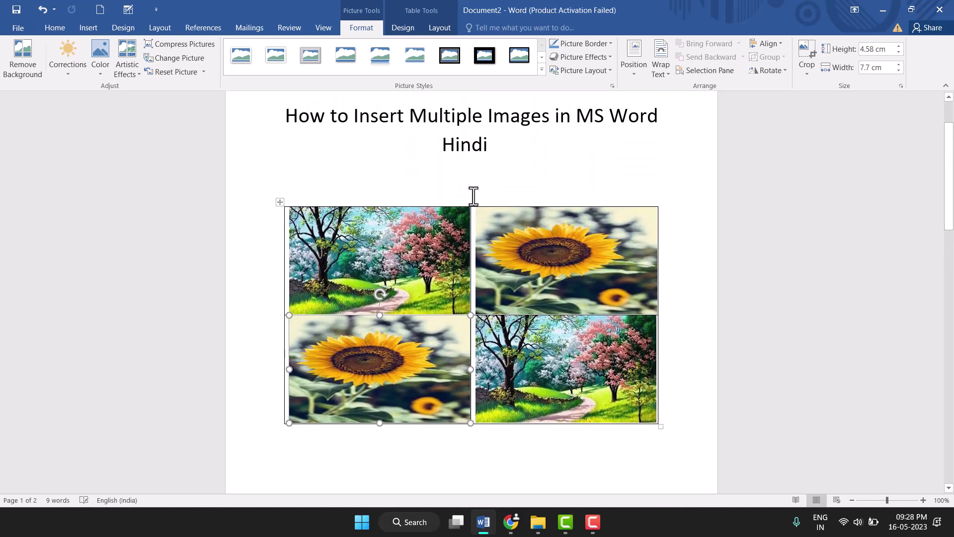
Center each of the four grid pictures within its table cell.
{"action": "left_click", "coordinate": [368, 273]}
{"action": "left_click", "coordinate": [55, 26]}
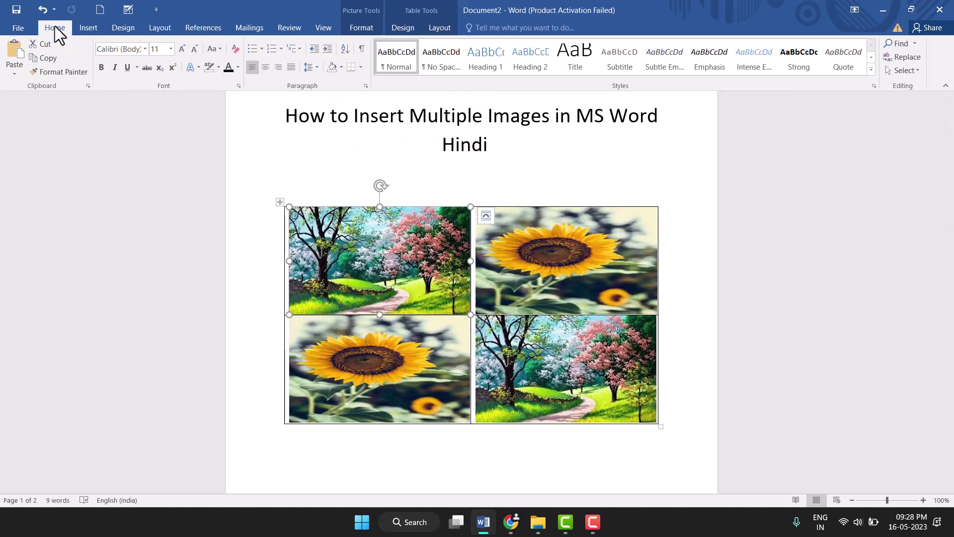
{"action": "left_click", "coordinate": [266, 70]}
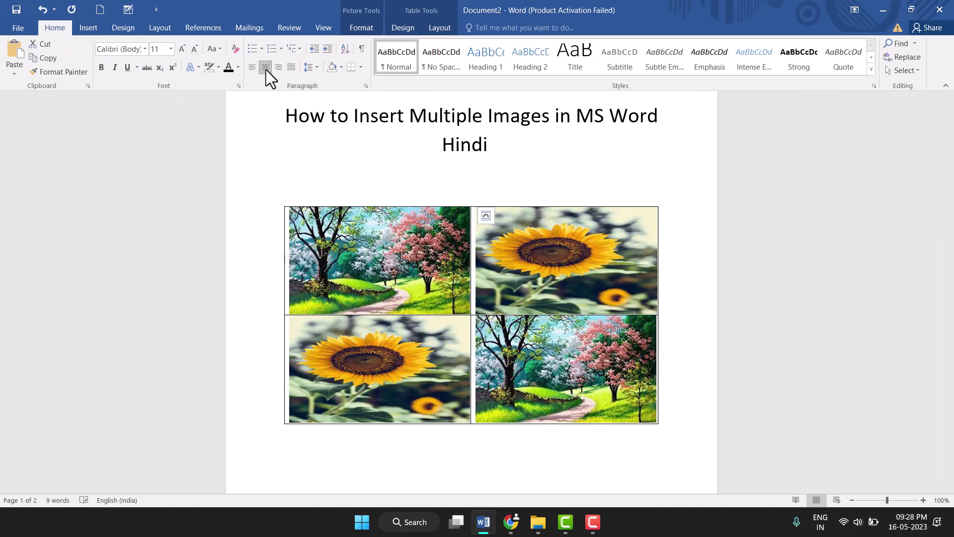
{"action": "left_click", "coordinate": [532, 260]}
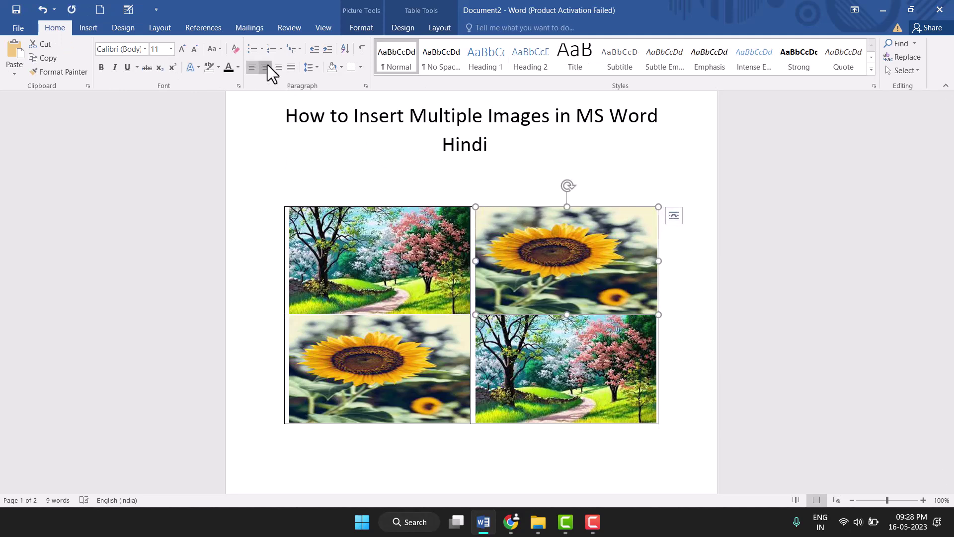
{"action": "left_click", "coordinate": [360, 356]}
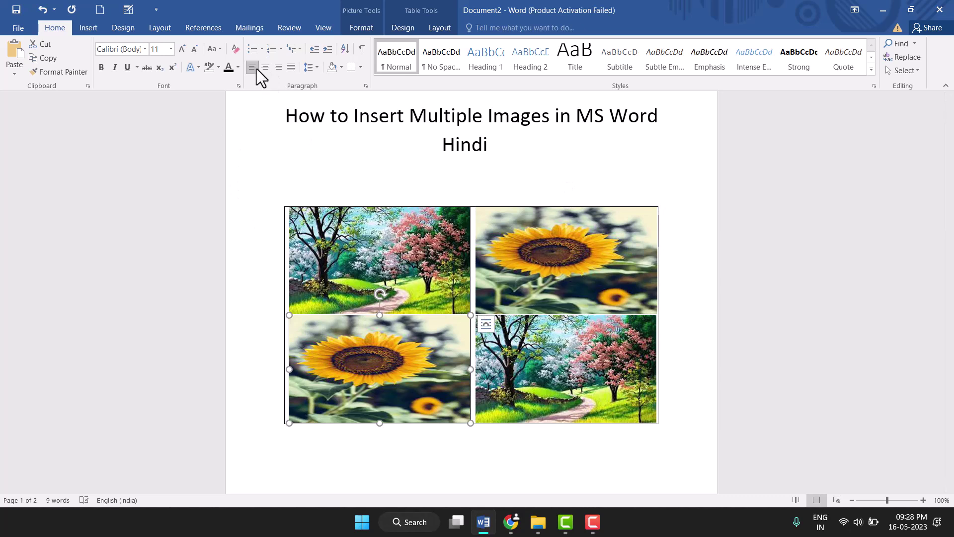
{"action": "left_click", "coordinate": [572, 358]}
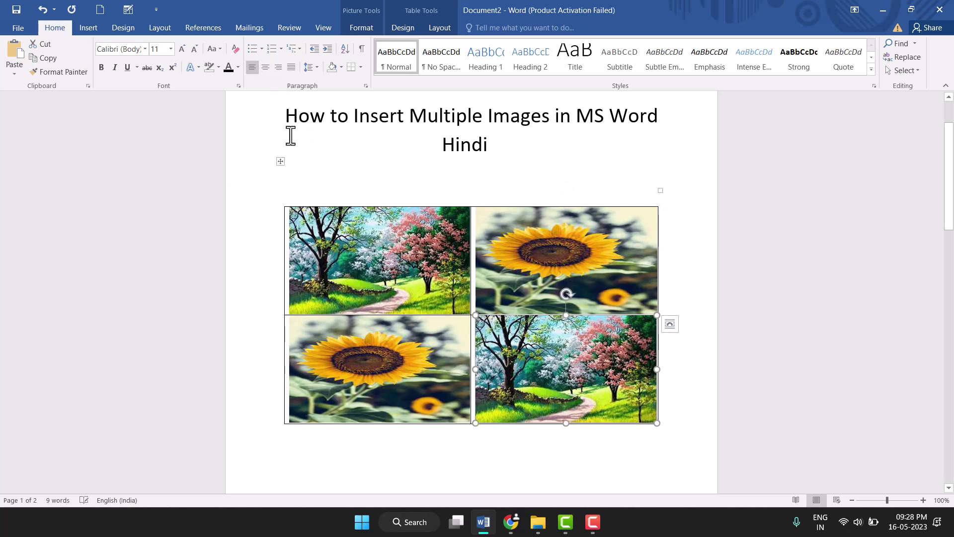
{"action": "left_click", "coordinate": [464, 442]}
{"action": "scroll", "coordinate": [514, 428], "scroll_direction": "up", "scroll_amount": 2}
{"action": "scroll", "coordinate": [468, 333], "scroll_direction": "down", "scroll_amount": 2}
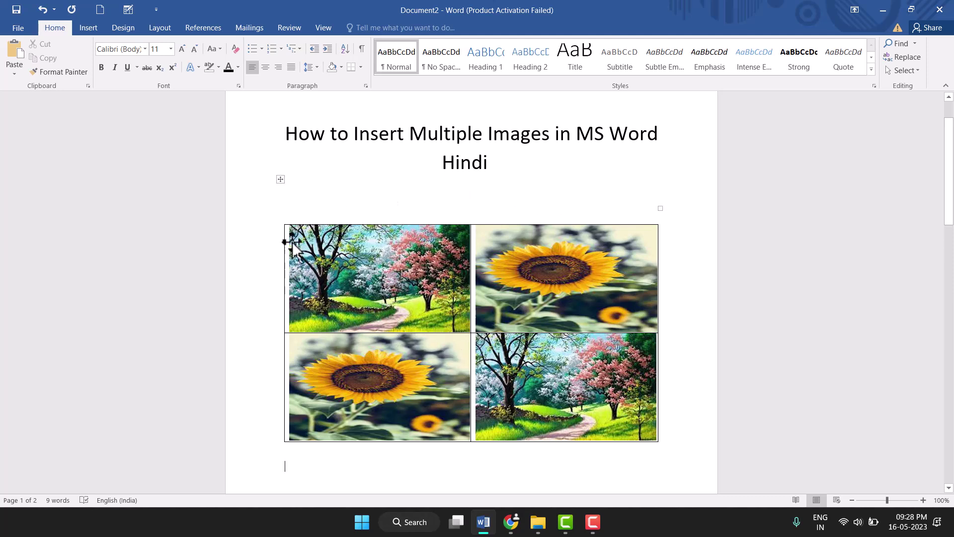
Apply No Border to the whole picture table.
{"action": "left_click", "coordinate": [280, 219]}
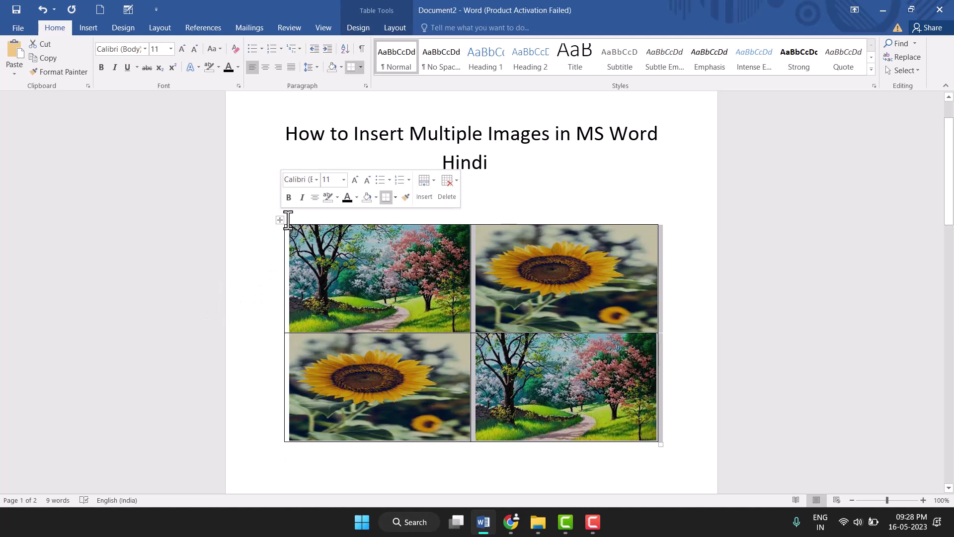
{"action": "left_click", "coordinate": [279, 220]}
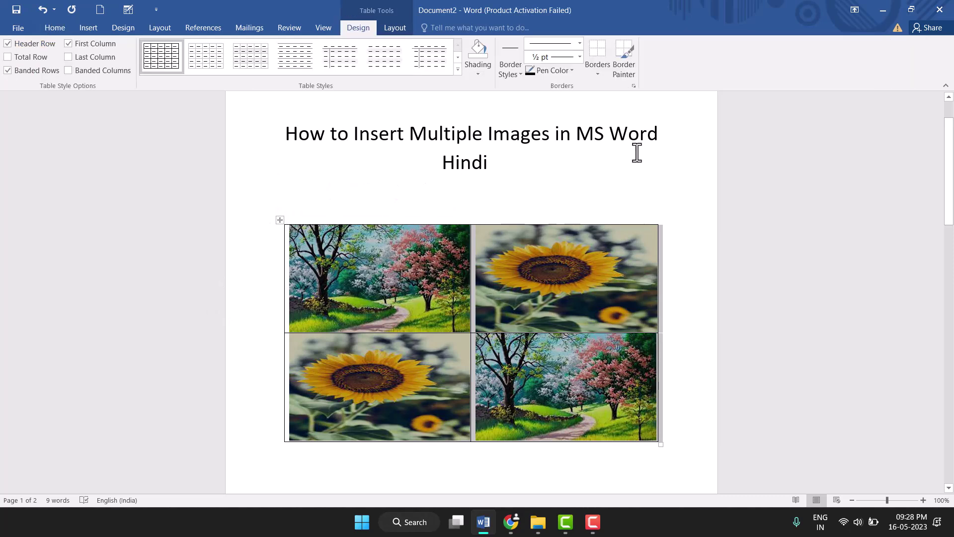
{"action": "left_click", "coordinate": [594, 72]}
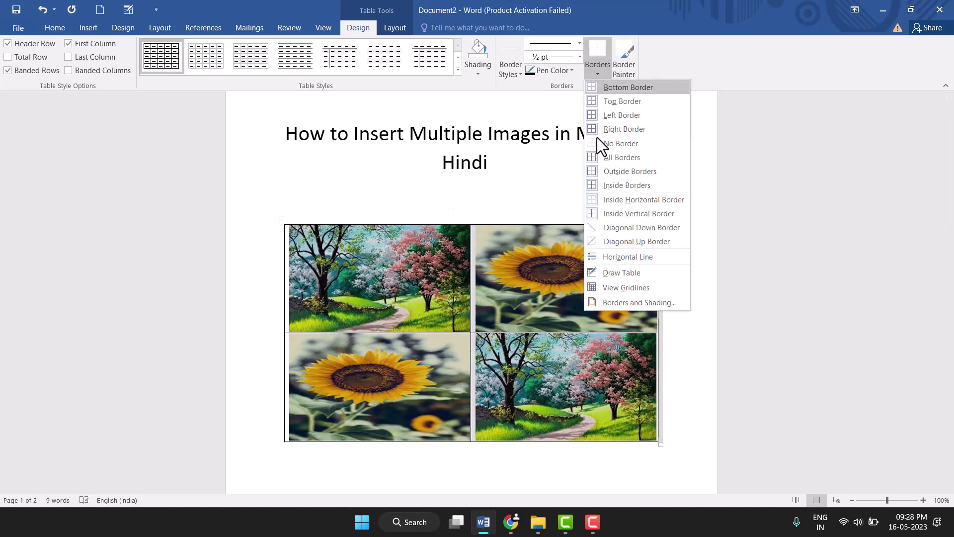
{"action": "key", "text": "Escape"}
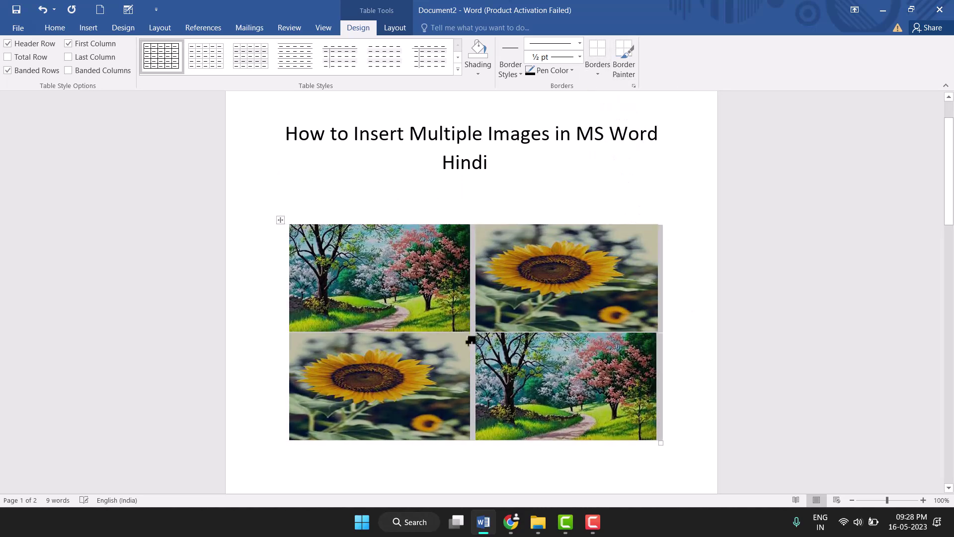
{"action": "scroll", "coordinate": [472, 340], "scroll_direction": "down", "scroll_amount": 1}
{"action": "scroll", "coordinate": [481, 367], "scroll_direction": "down", "scroll_amount": 1}
{"action": "left_click", "coordinate": [490, 426]}
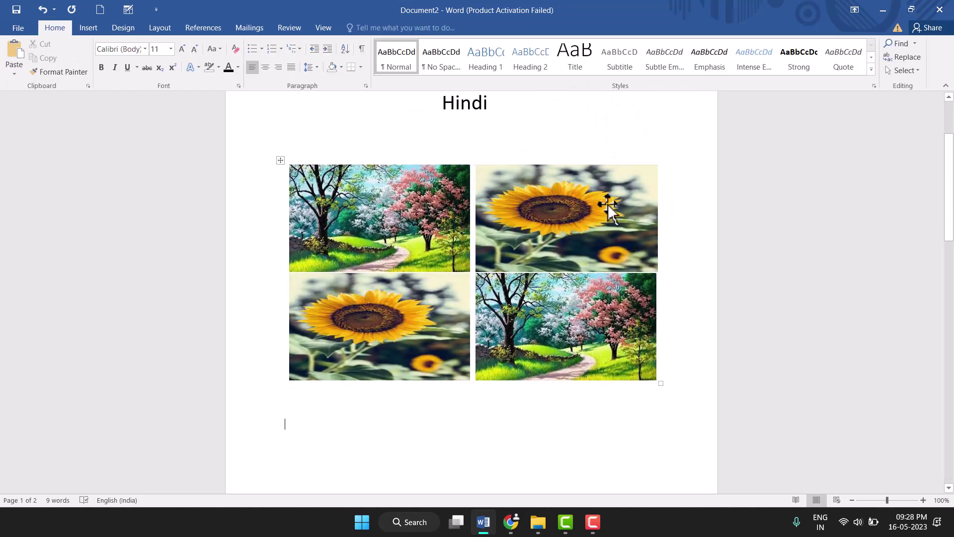
{"action": "scroll", "coordinate": [472, 403], "scroll_direction": "up", "scroll_amount": 2}
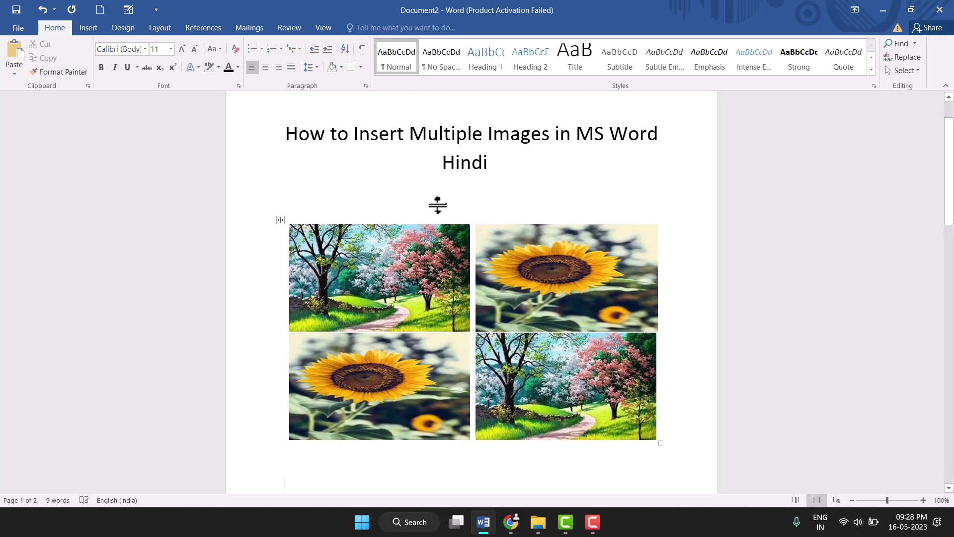